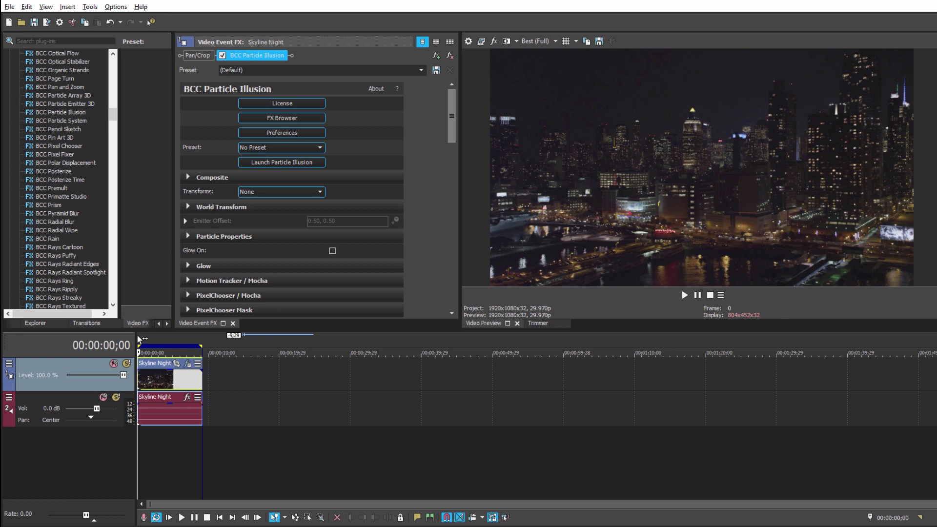
- Play the Skyline Night clip and set the BCC Particle Illusion effect's Transforms to World
key(space)
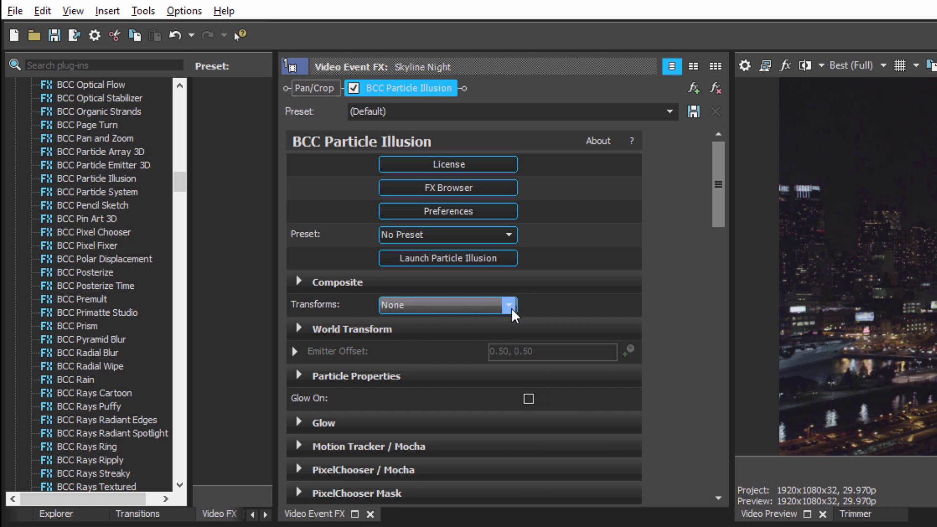
click(509, 306)
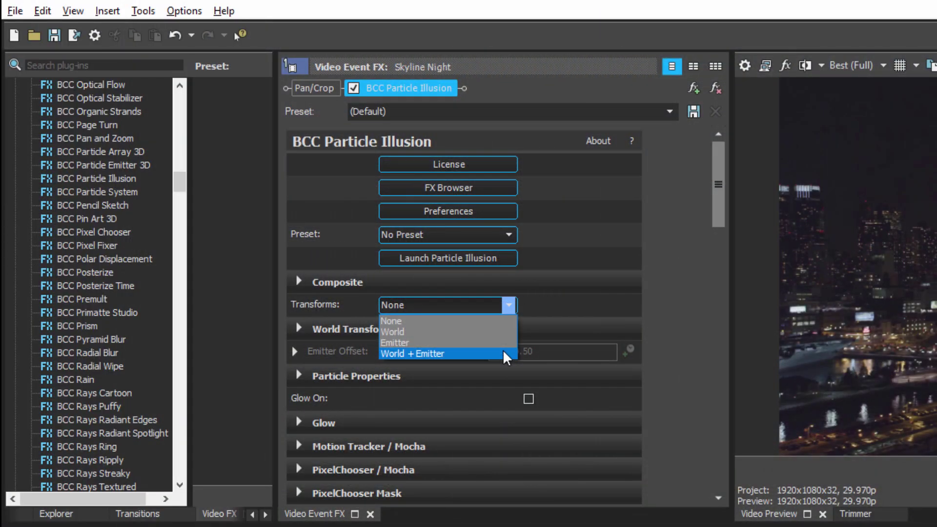
click(403, 334)
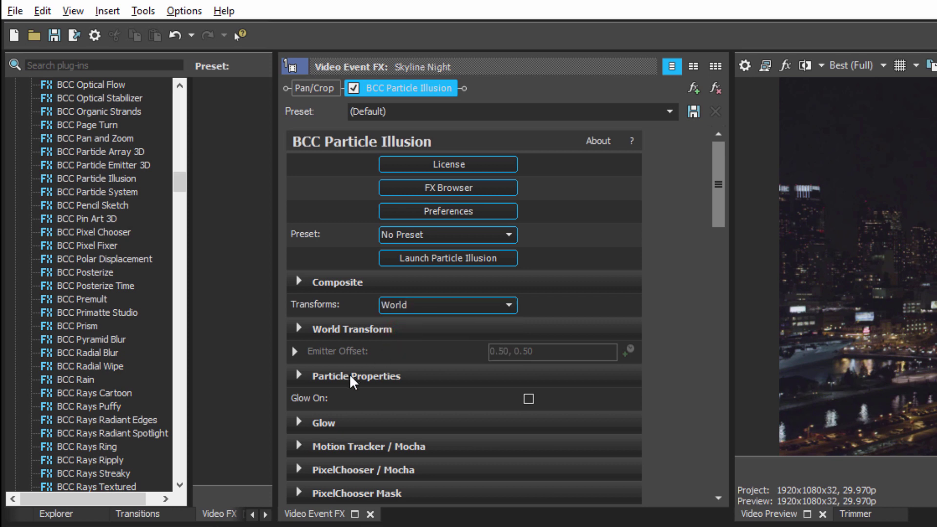
- Expand the effect's Motion Tracker / Mocha settings and launch the Mocha Motion Tracker
click(298, 446)
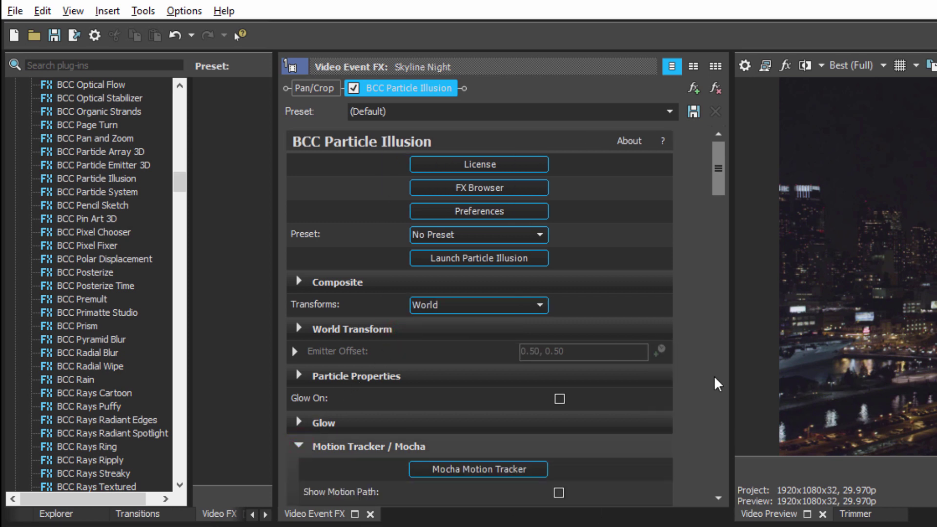
drag(718, 178, 699, 338)
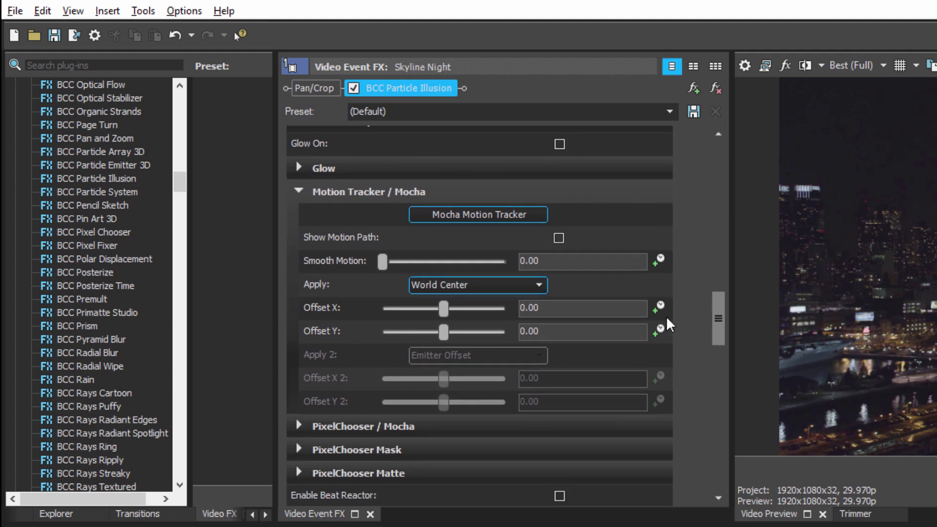
click(466, 222)
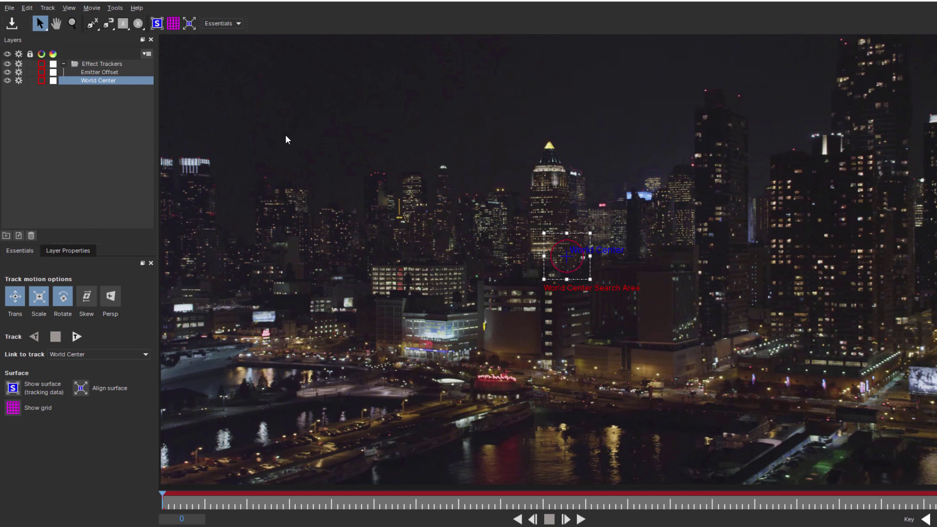
- Select the World Center tracker and move it onto the lit pier parking area beside the water
click(100, 72)
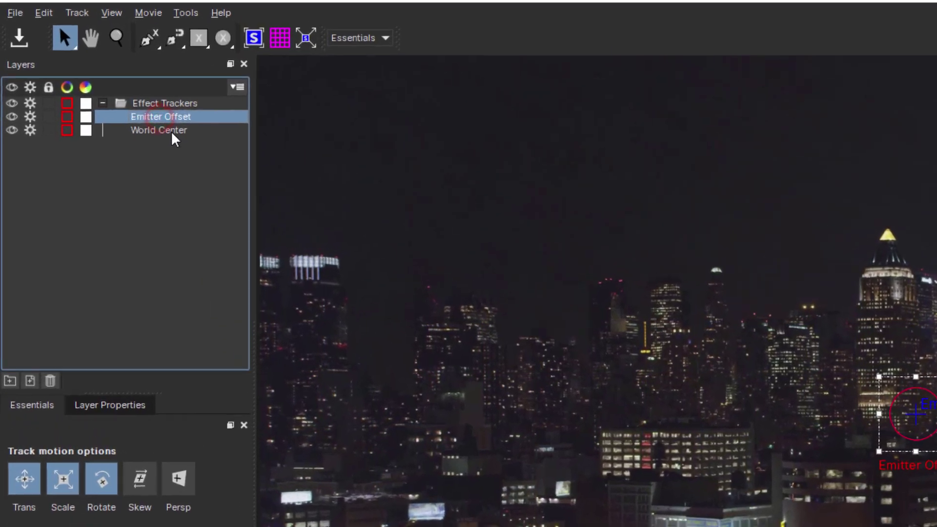
click(171, 135)
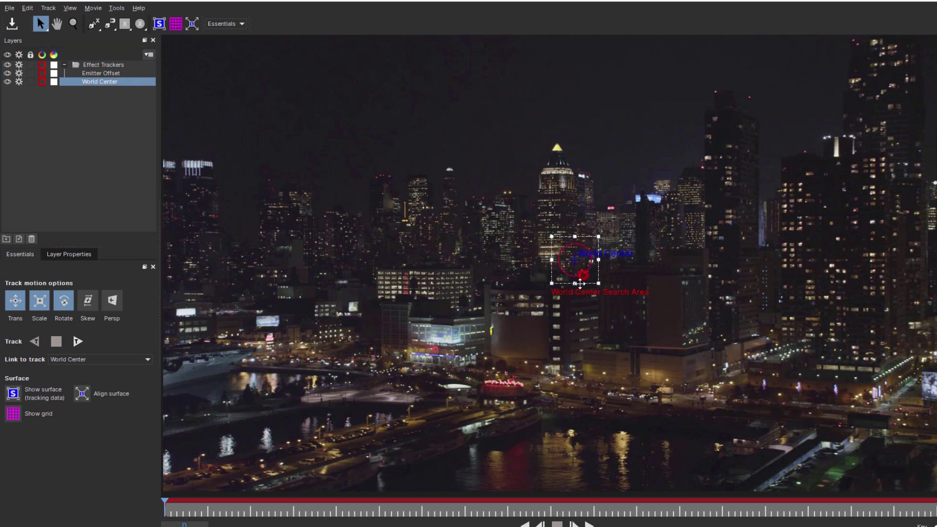
drag(573, 290, 332, 462)
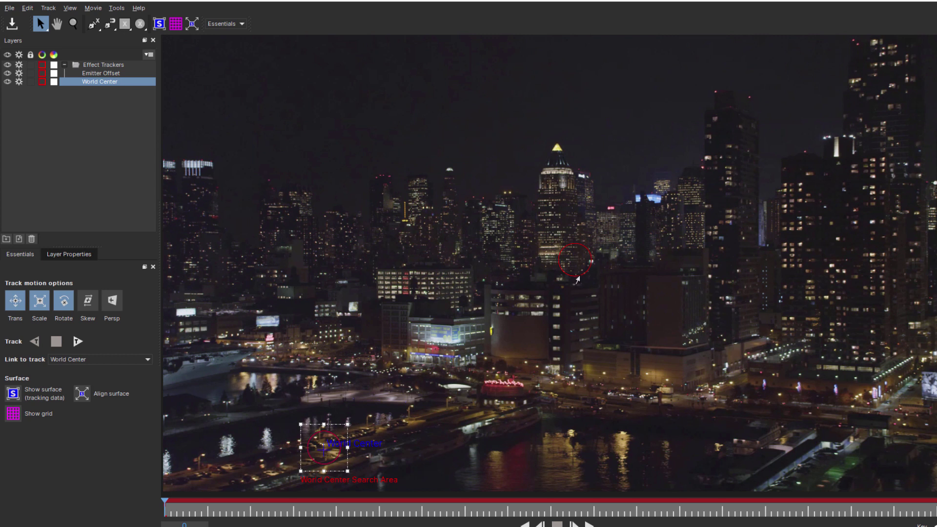
- Turn off tracking and visibility for the Emitter Offset layer and select the World Center layer
click(576, 279)
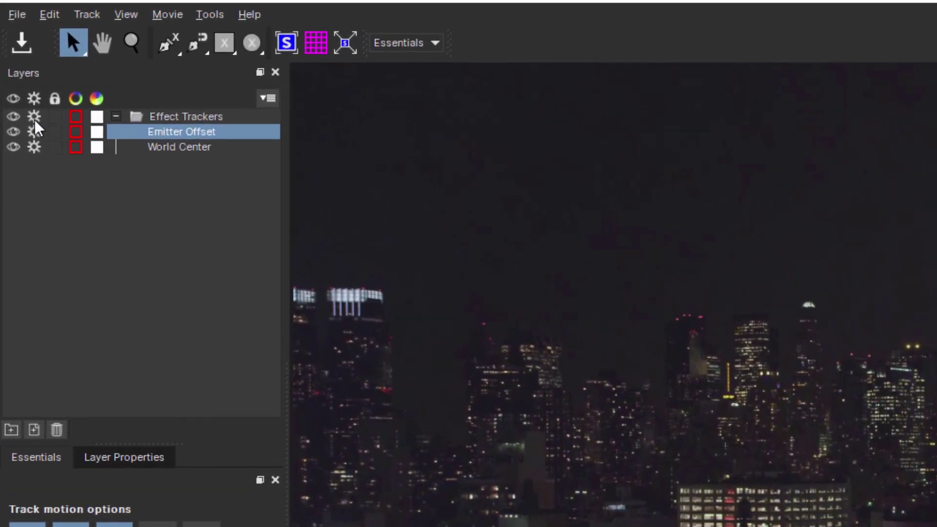
click(12, 117)
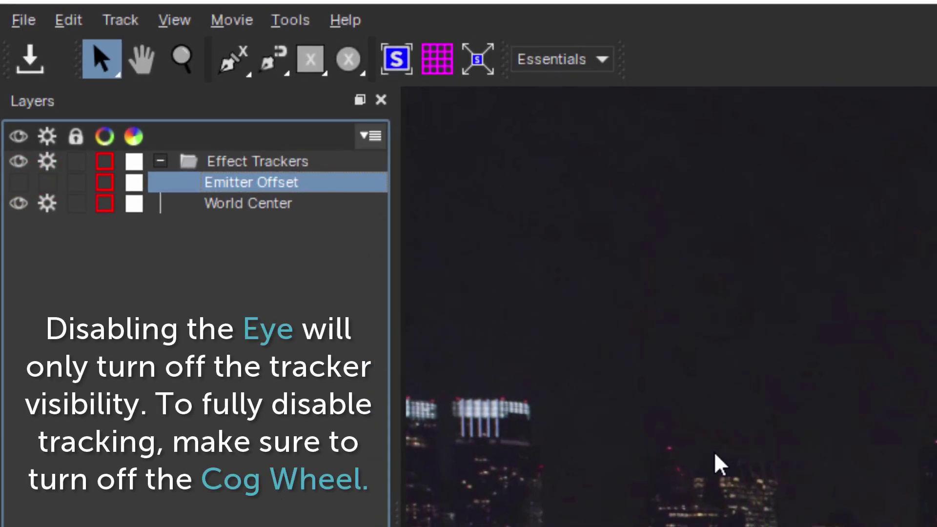
click(252, 207)
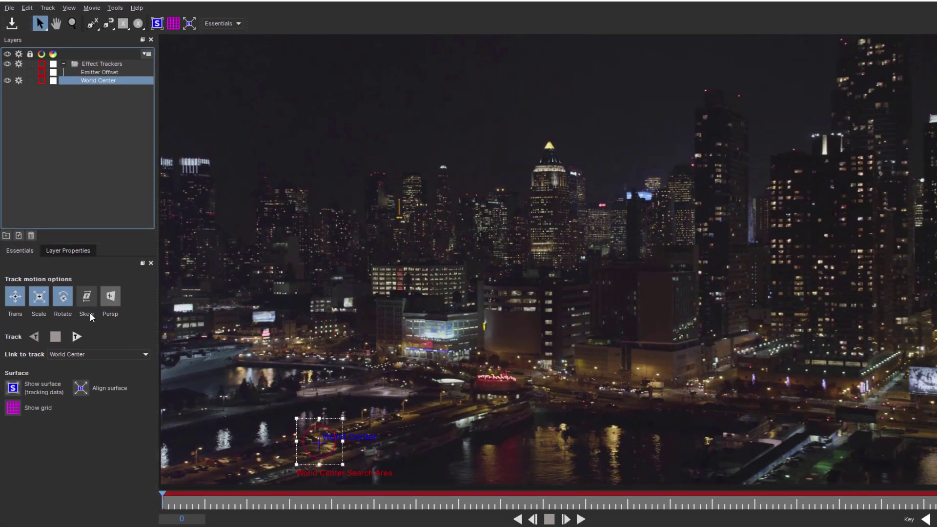
- Track World Center forward through the clip, and retrack it from frame 0 with Skew and Persp motion added
click(77, 336)
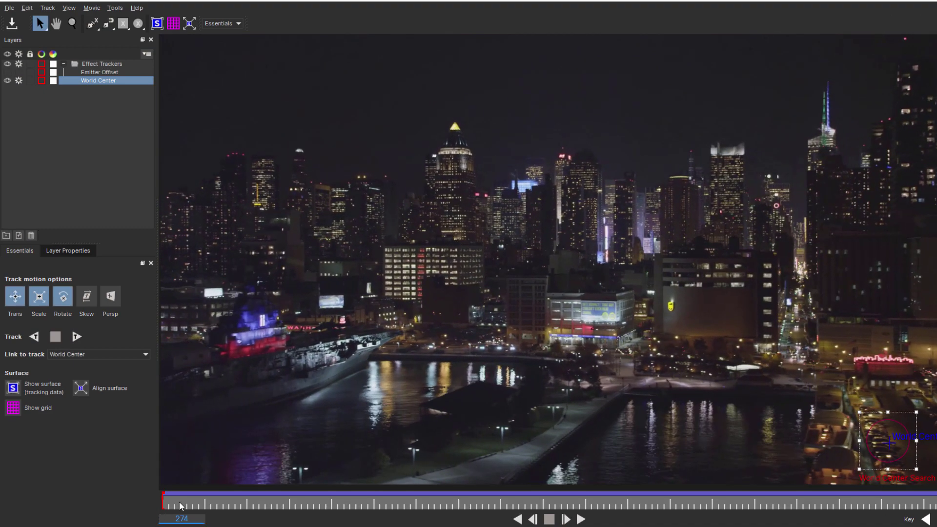
click(179, 506)
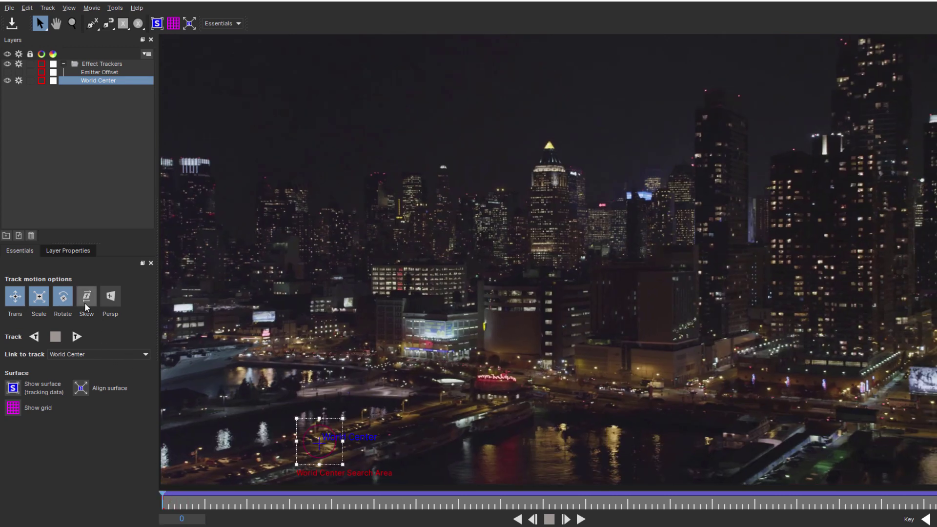
click(86, 296)
click(110, 295)
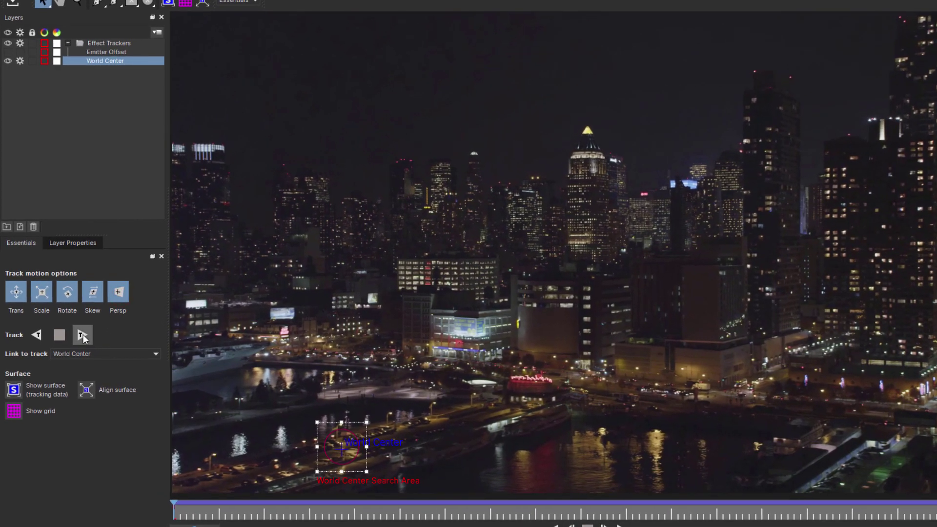
click(85, 335)
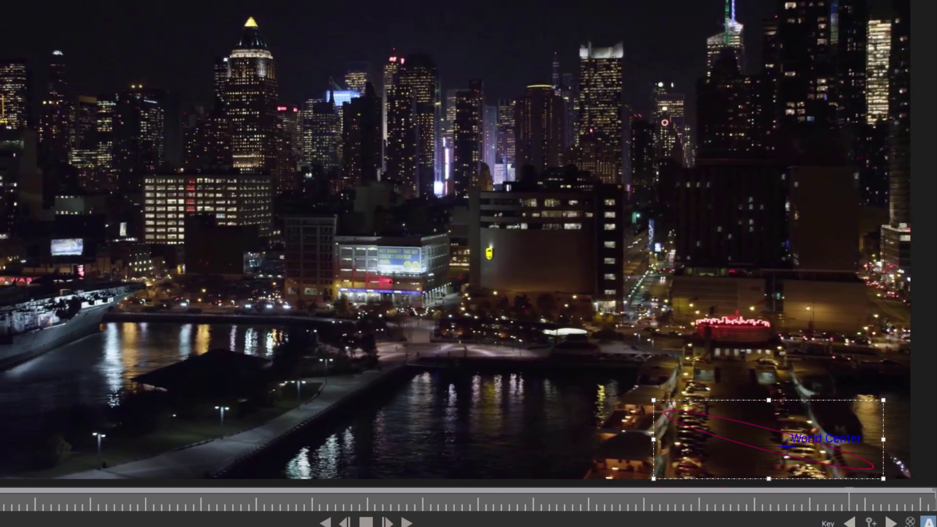
- Close Mocha while saving the tracking data, and preview the tracked motion path on the clip
key(alt+F4)
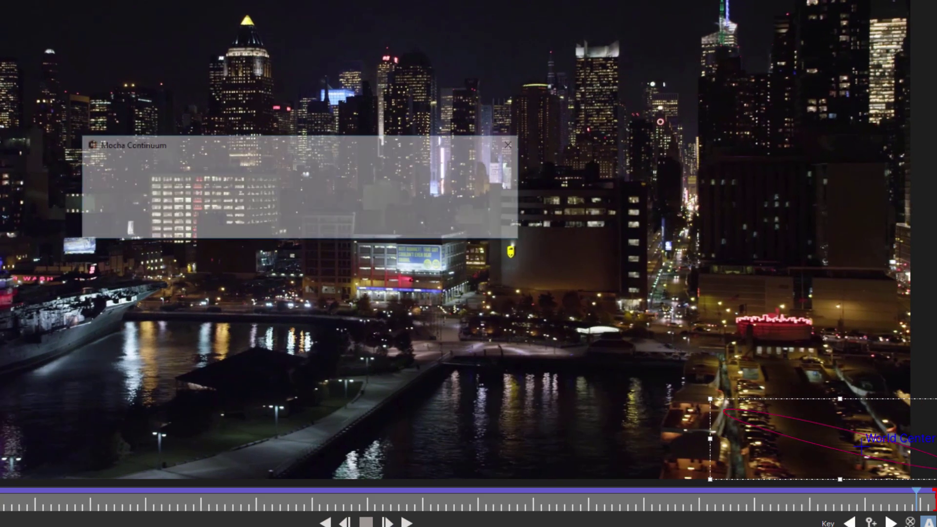
click(489, 226)
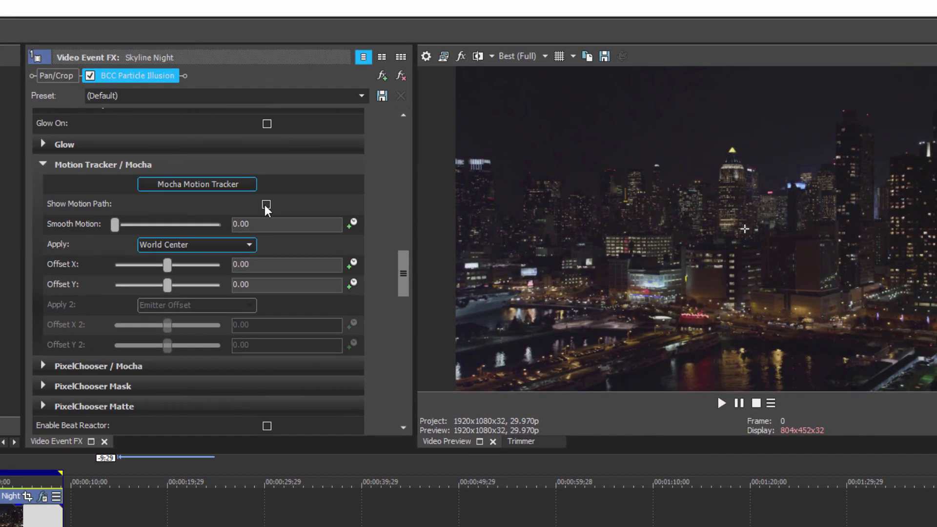
click(294, 184)
key(space)
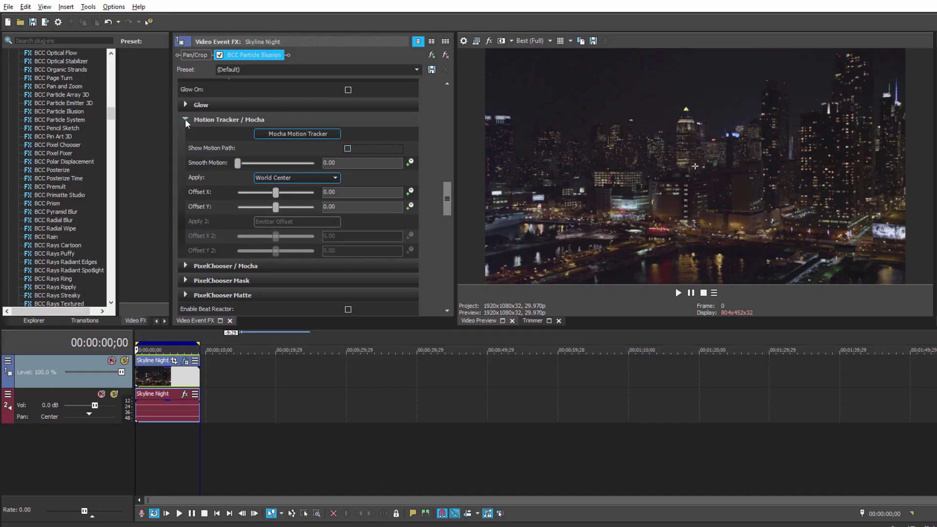
- Collapse the Motion Tracker / Mocha settings and launch Particle Illusion from the effect
click(185, 121)
scroll(275, 164, up, 5)
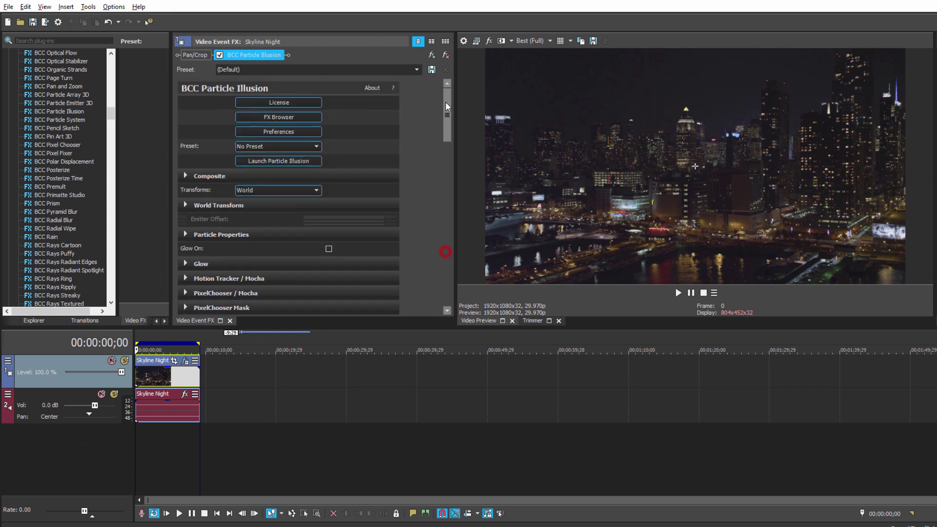
click(276, 161)
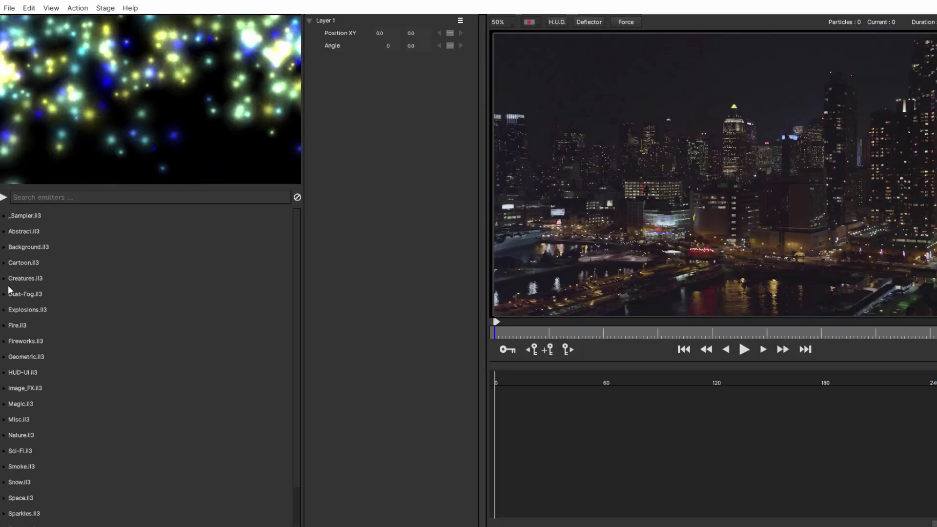
- Preview several emitters in the Fireworks.il3 library and choose fireworks fountain 03
click(4, 342)
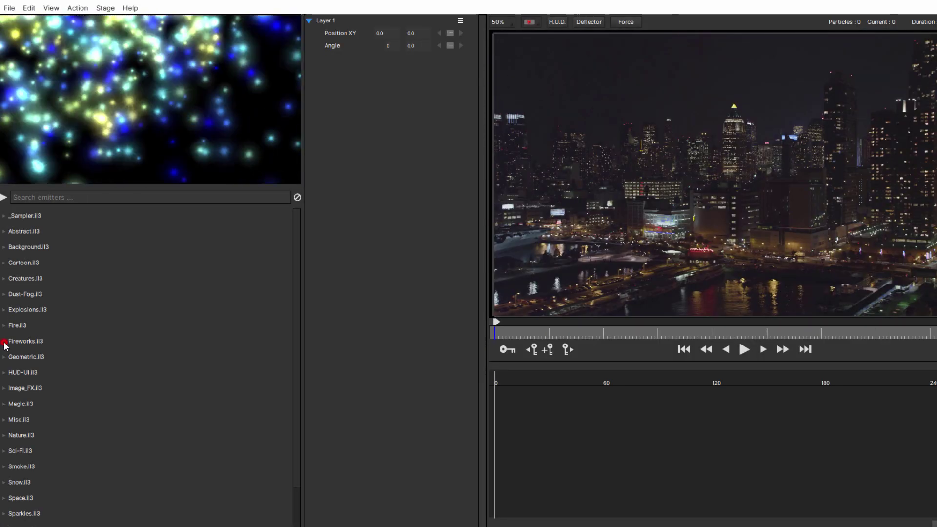
scroll(61, 299, down, 4)
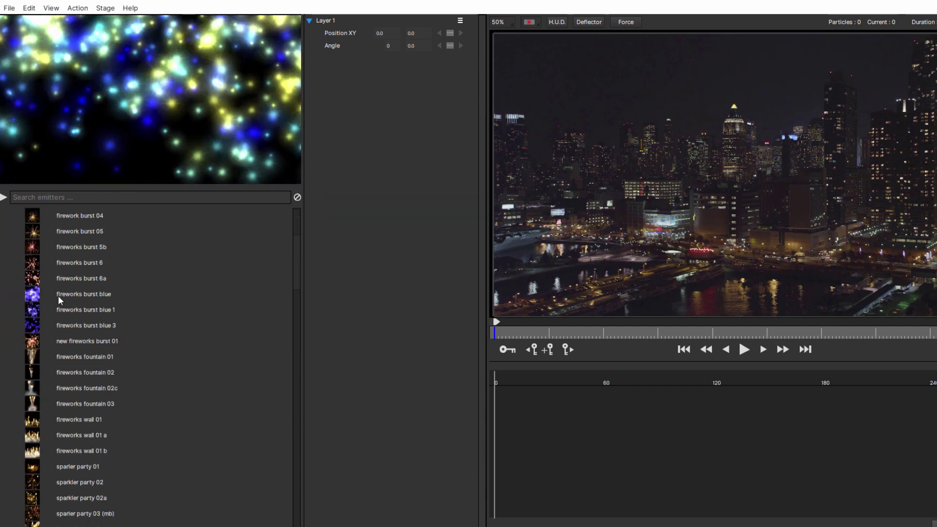
click(60, 297)
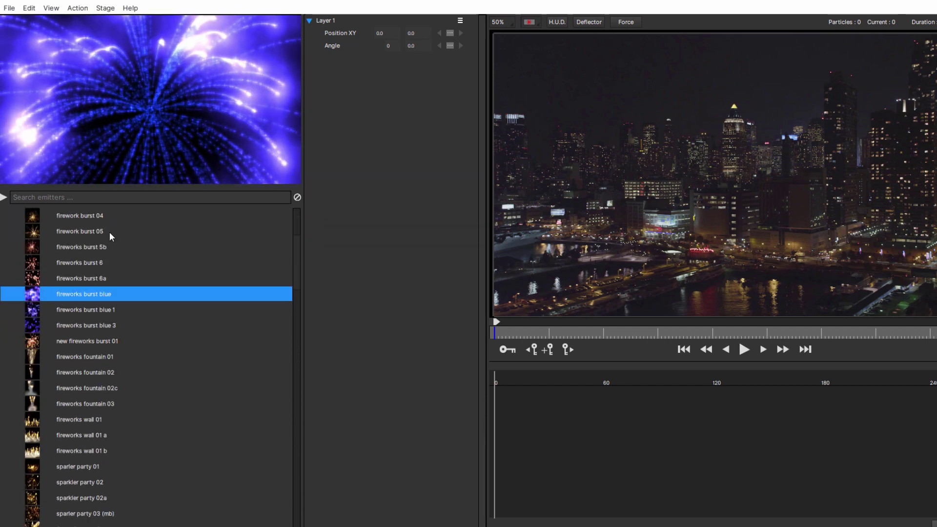
click(110, 233)
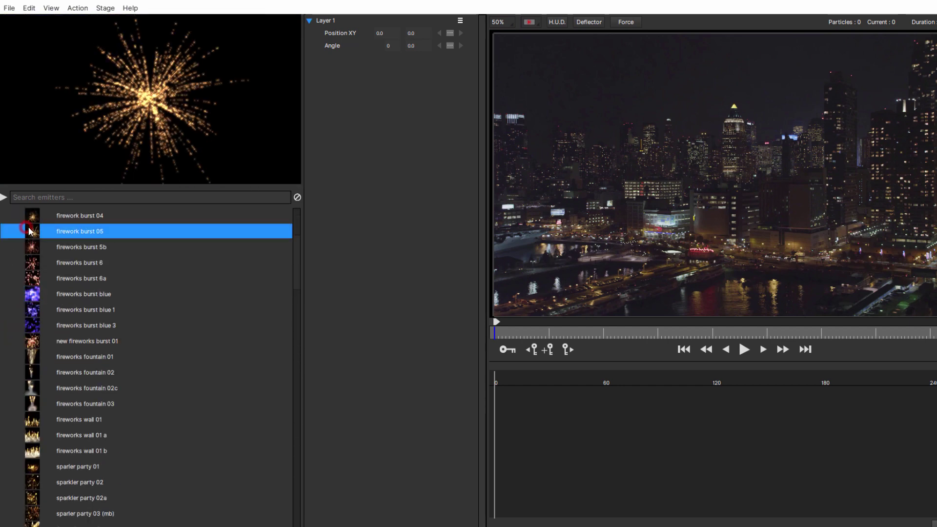
click(33, 407)
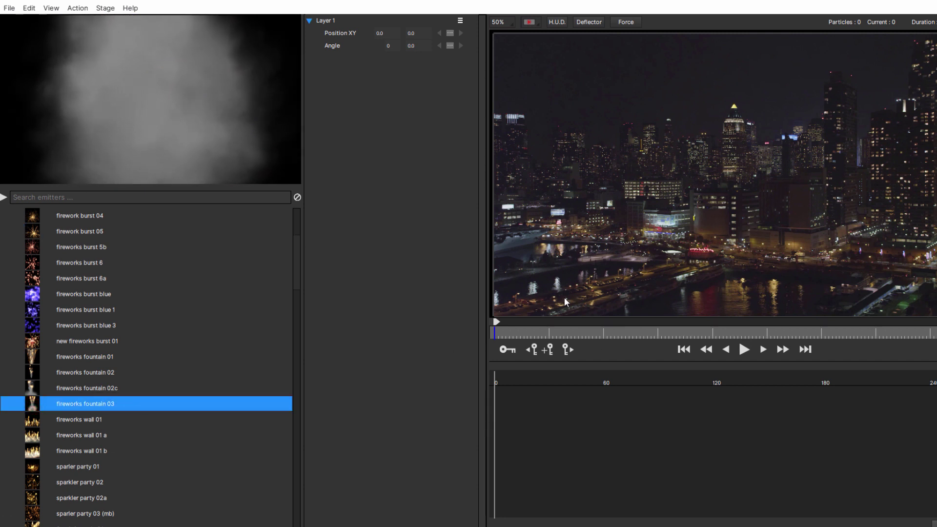
- Place the fireworks fountain 03 emitter on the pier starting at frame 29 and play the result
click(548, 332)
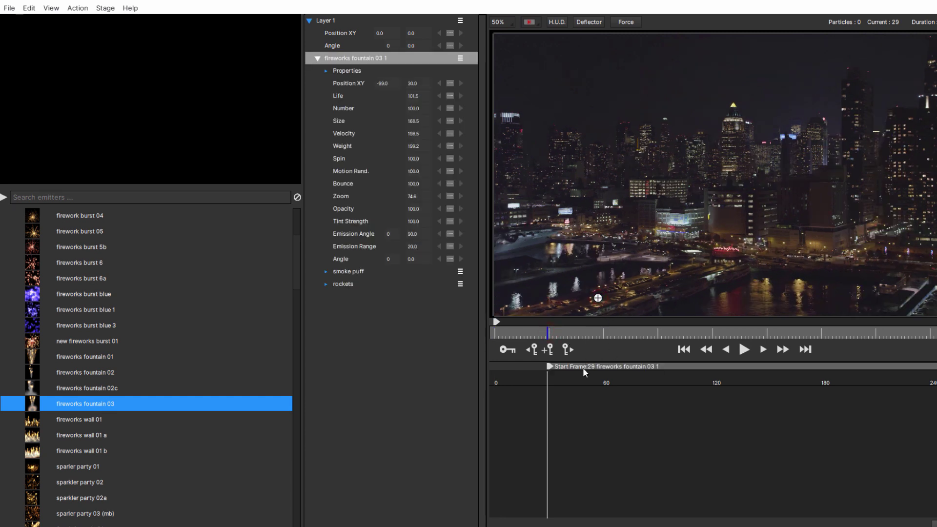
key(space)
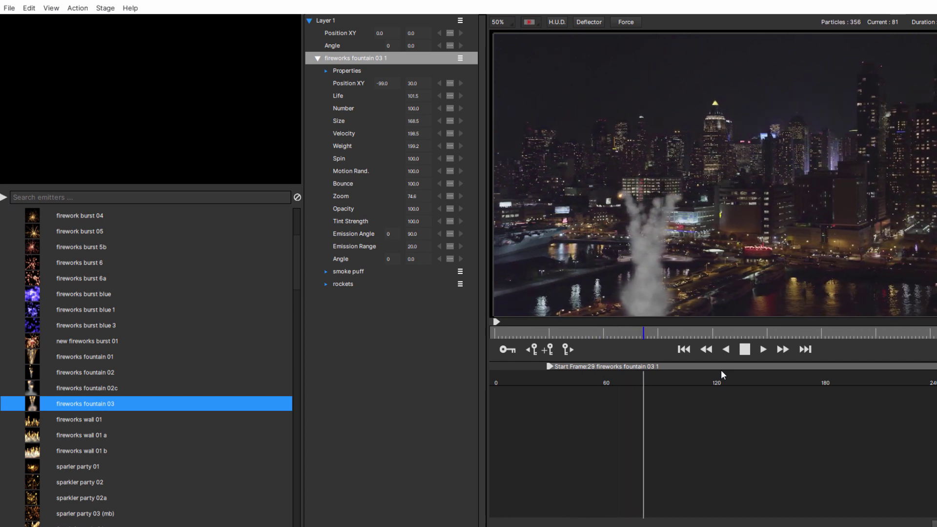
key(space)
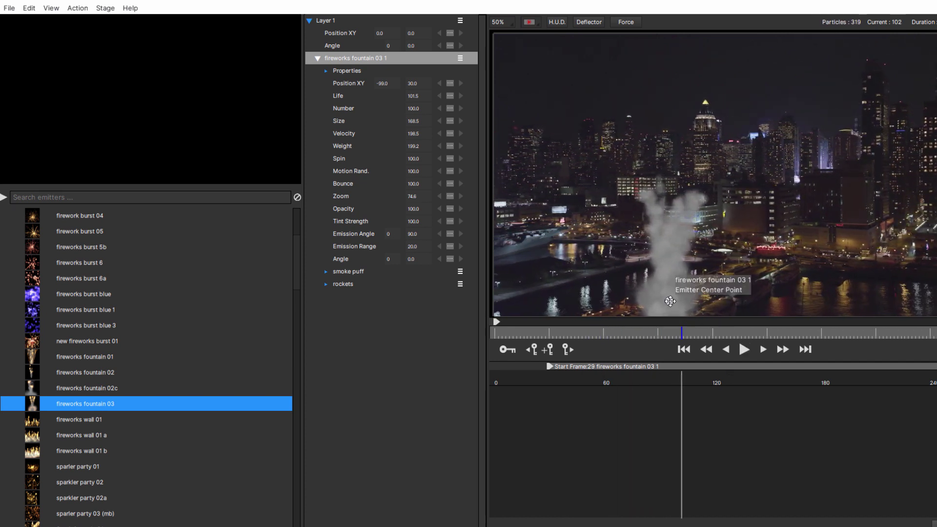
- Move the emitter's center point to about X -139, Y 29 and play back its motion
drag(670, 301, 658, 301)
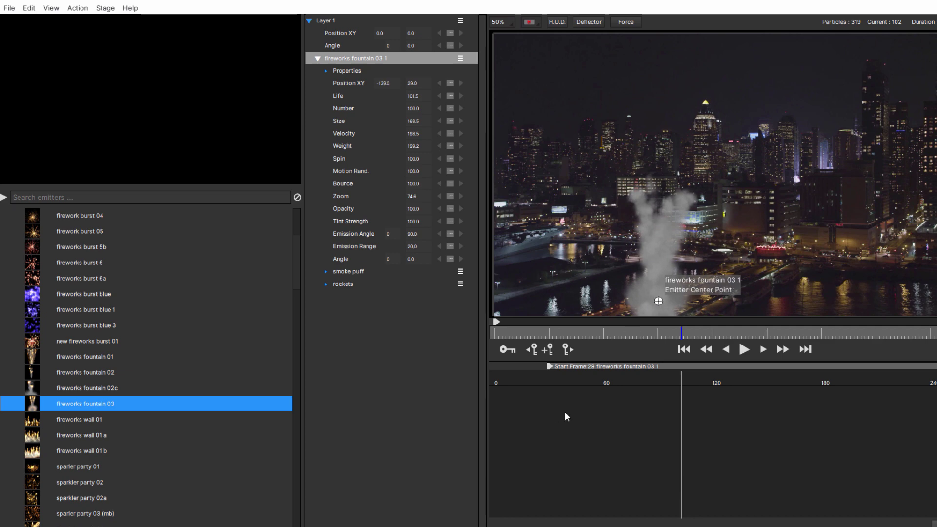
key(space)
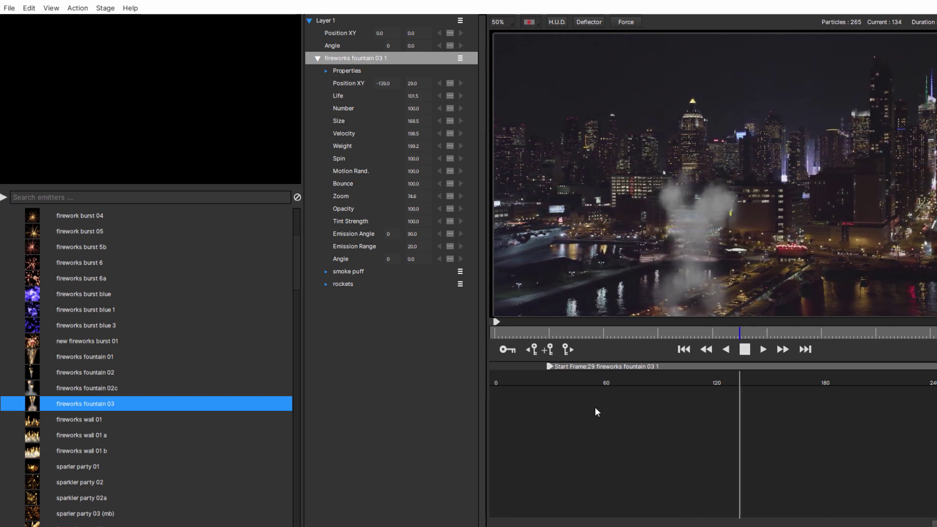
click(744, 350)
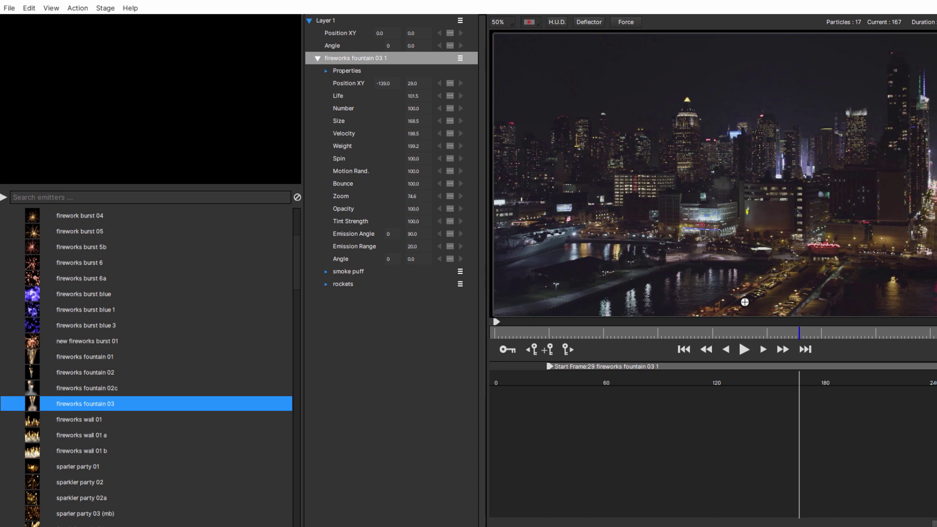
- Close Particle Illusion with the changes saved and play the finished effect on the VEGAS timeline
key(alt+F4)
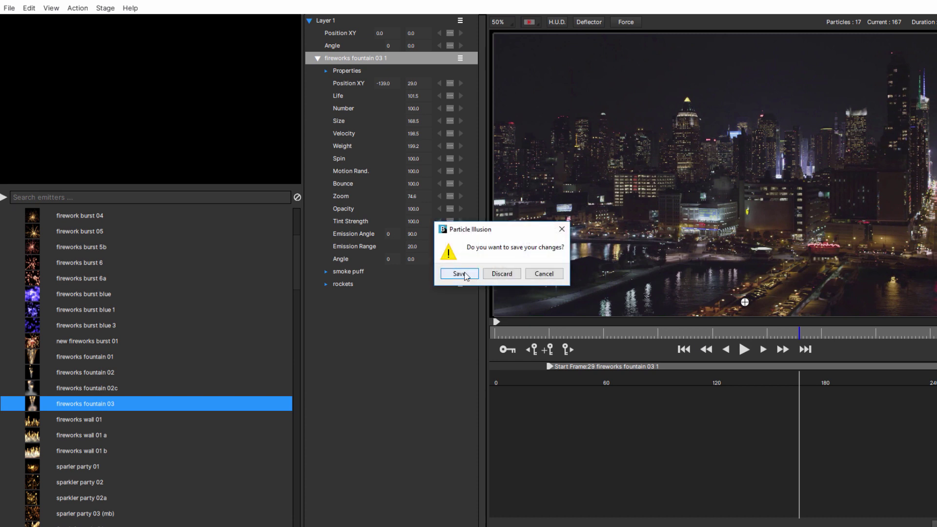
click(464, 276)
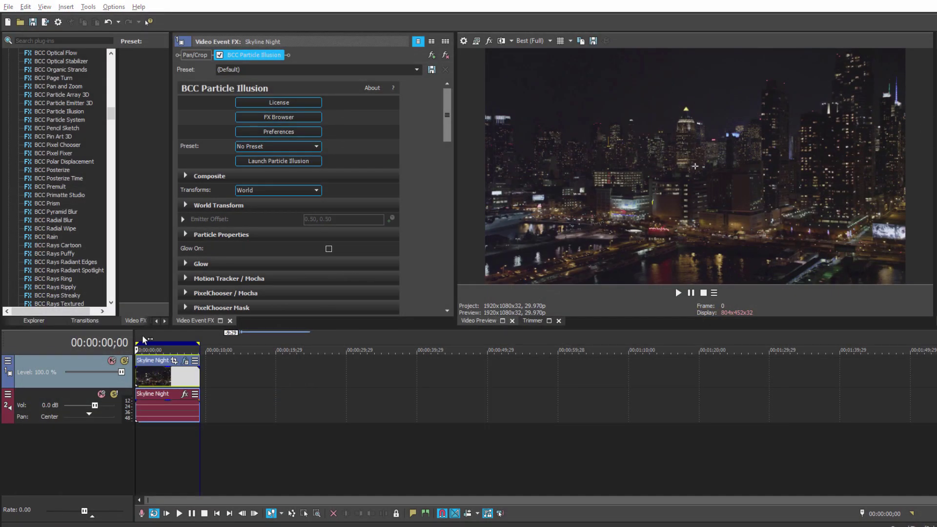
key(space)
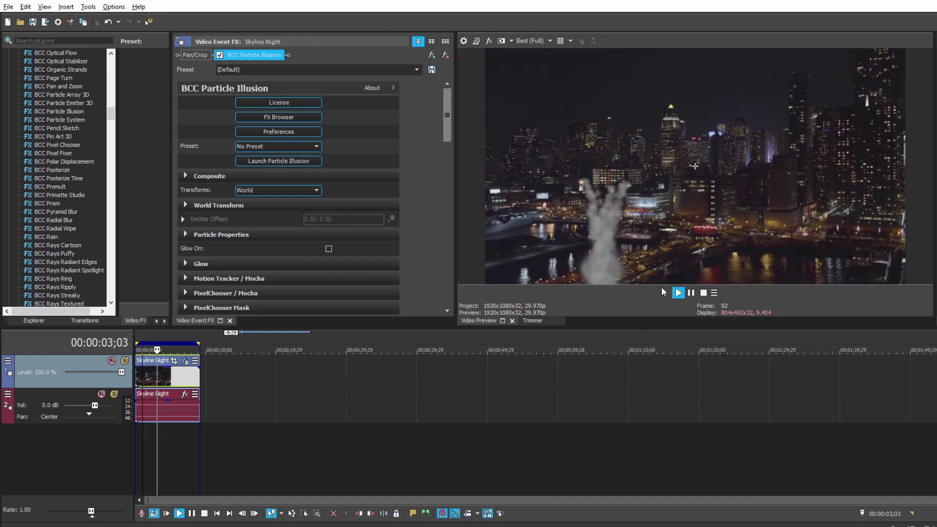
- Set Transforms to None, play the clip from frame 29 for comparison, and return Transforms to World
key(space)
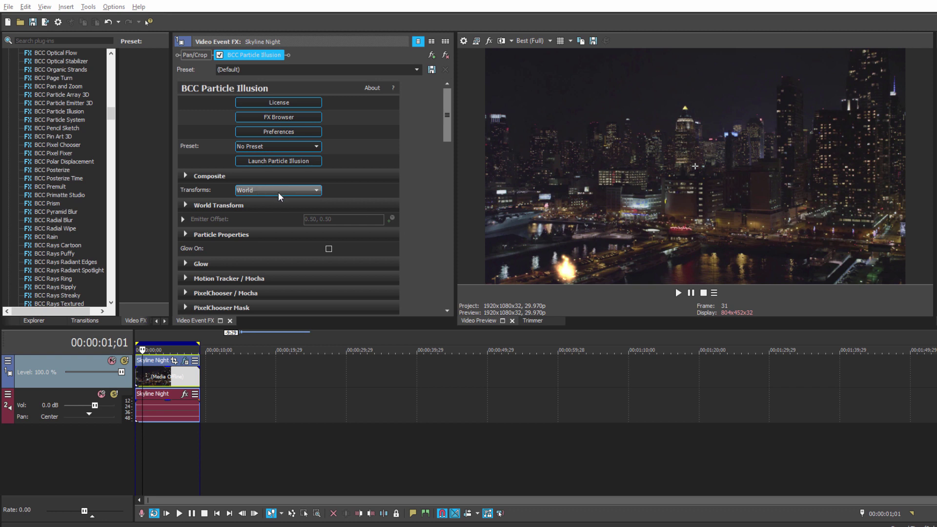
click(271, 190)
click(262, 200)
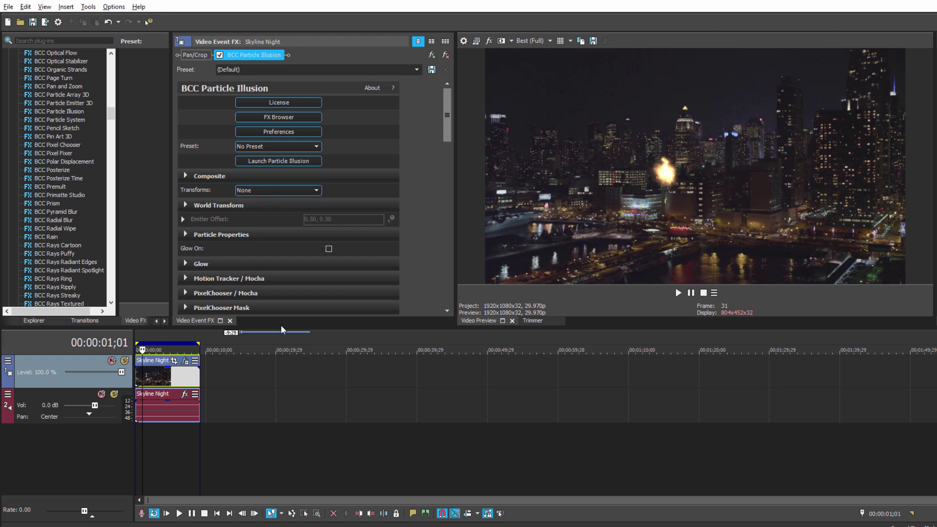
drag(142, 340, 142, 340)
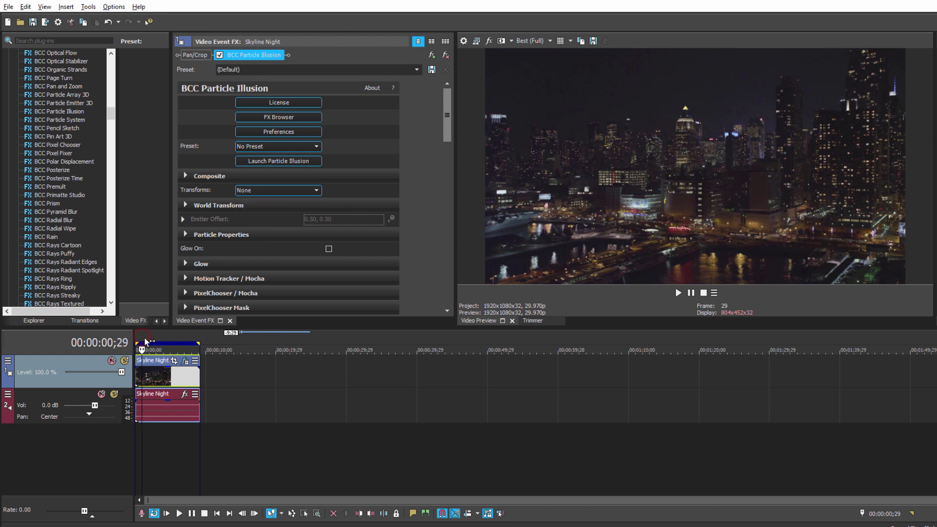
key(space)
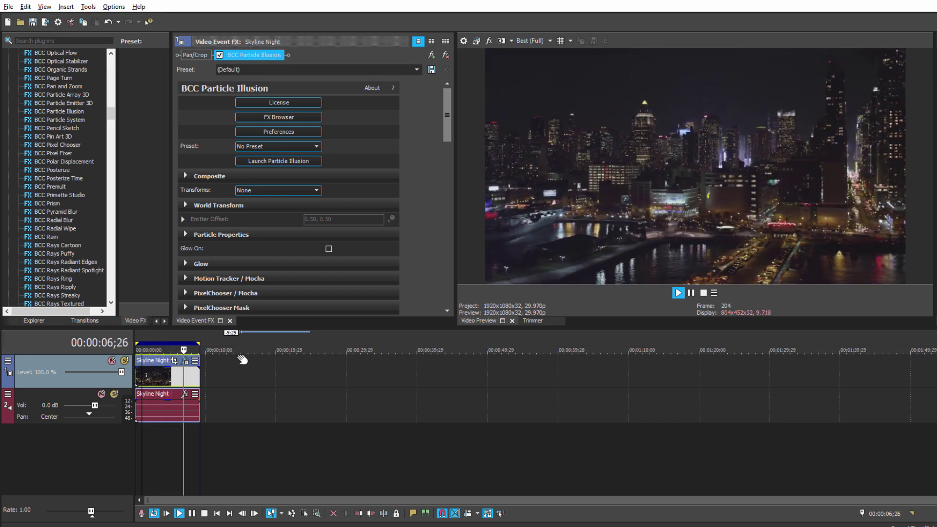
click(280, 191)
click(262, 204)
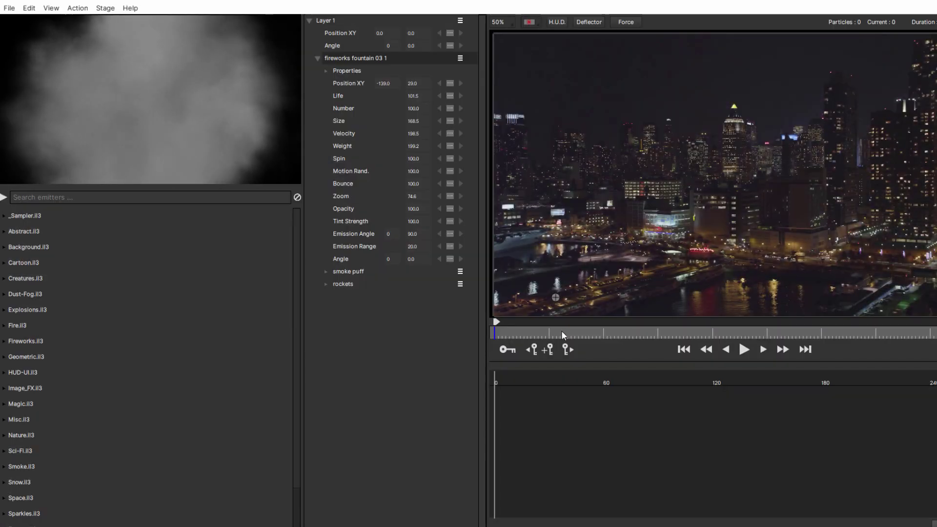
- Place a fireworks burst 5b emitter from the Fireworks library above the skyline at about X -159, Y -612, starting at frame 67
click(559, 332)
click(4, 342)
click(74, 404)
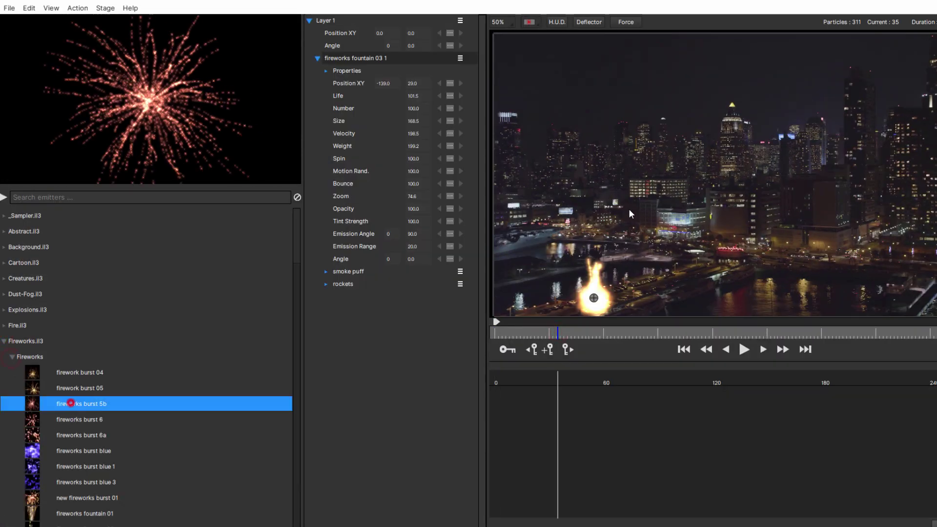
click(559, 334)
click(618, 132)
- Add fireworks burst blue at about X -658, Y -881 from frame 96 and new fireworks burst 01 at about X 523, Y -833 from frame 147
drag(613, 333, 667, 331)
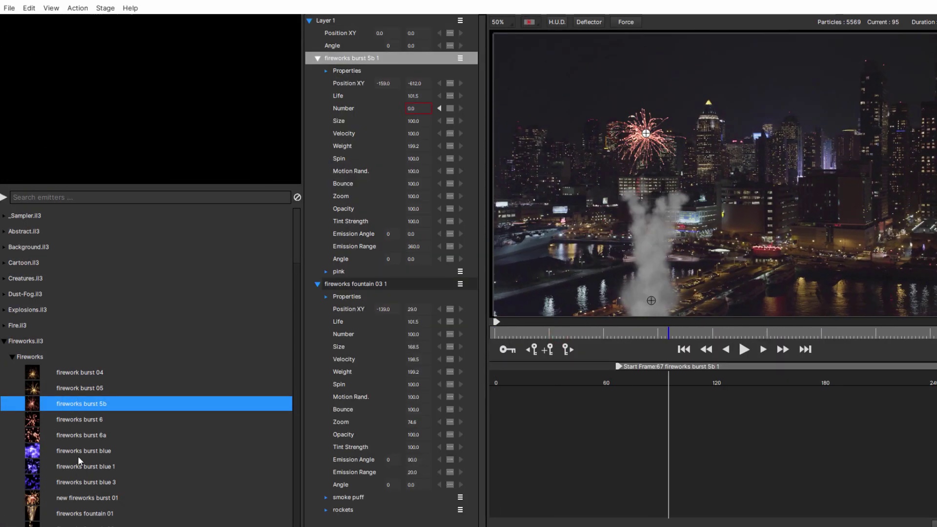
click(80, 450)
click(516, 62)
click(90, 497)
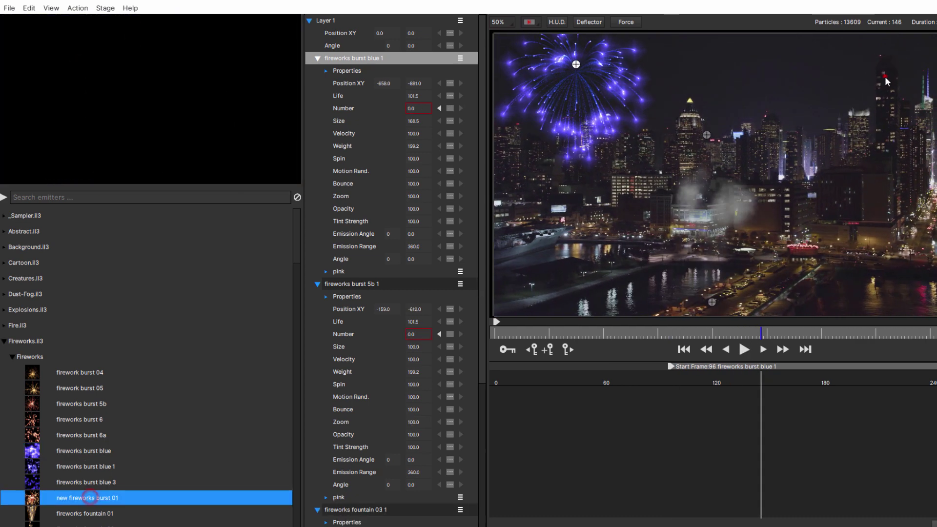
click(882, 75)
- Add a fireworks fountain 02c emitter low in the frame, on the pier to the right of the first fountain
click(99, 514)
scroll(92, 512, down, 2)
click(86, 509)
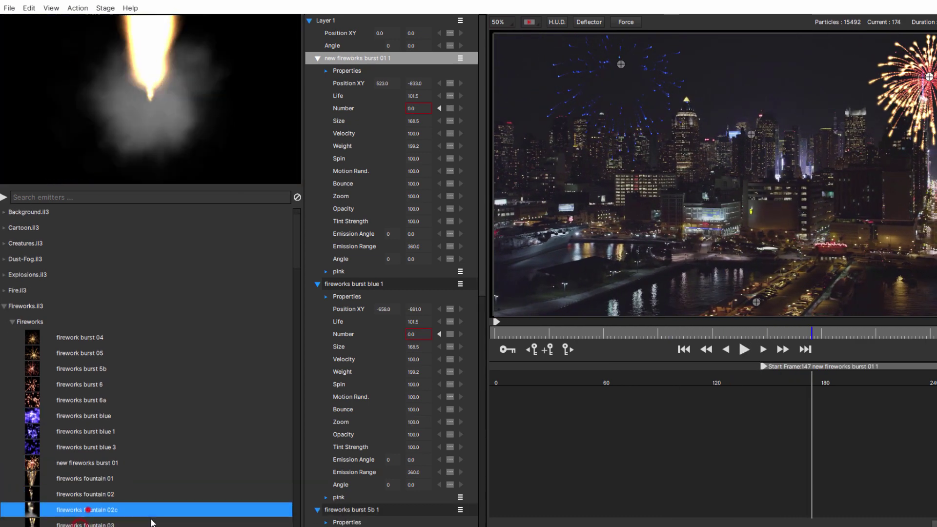
click(796, 286)
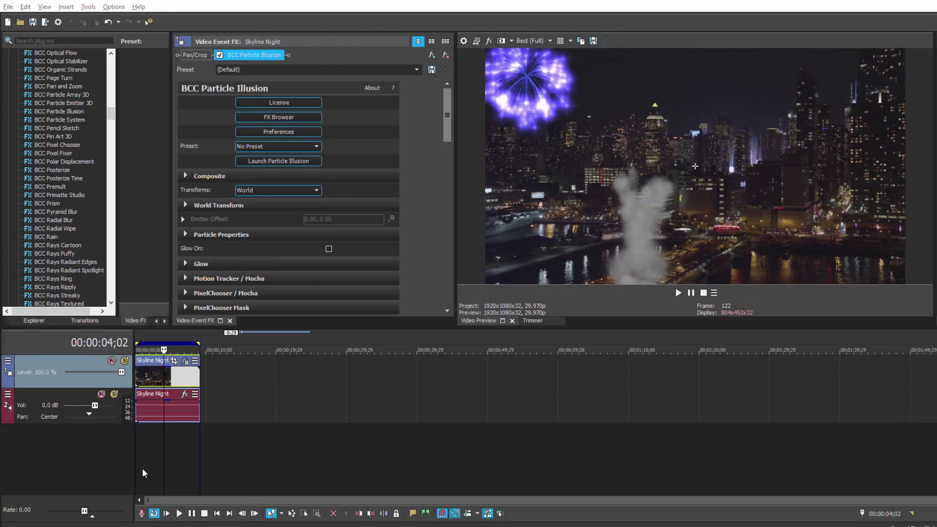
- Try an Offset X of about 2.04 in the Motion Tracker / Mocha settings and return it to 0.00
click(185, 278)
scroll(435, 184, down, 5)
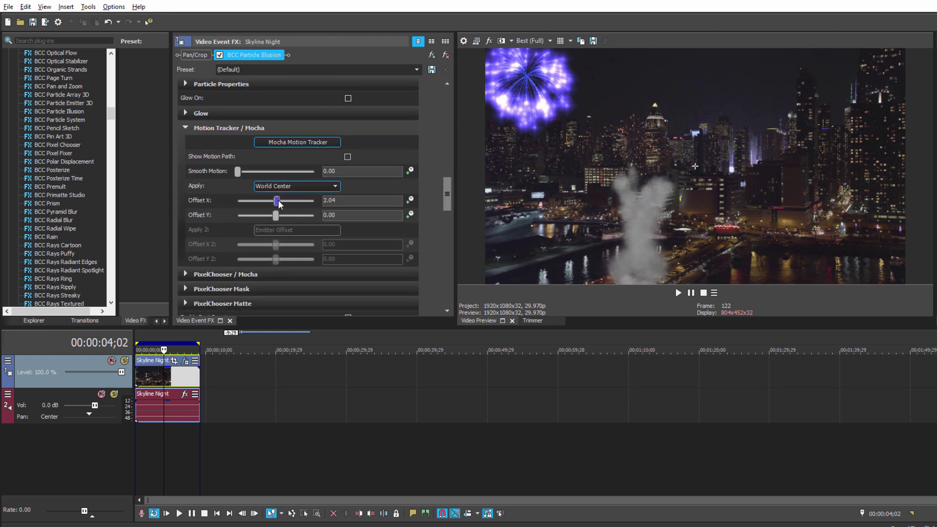
drag(278, 200, 277, 201)
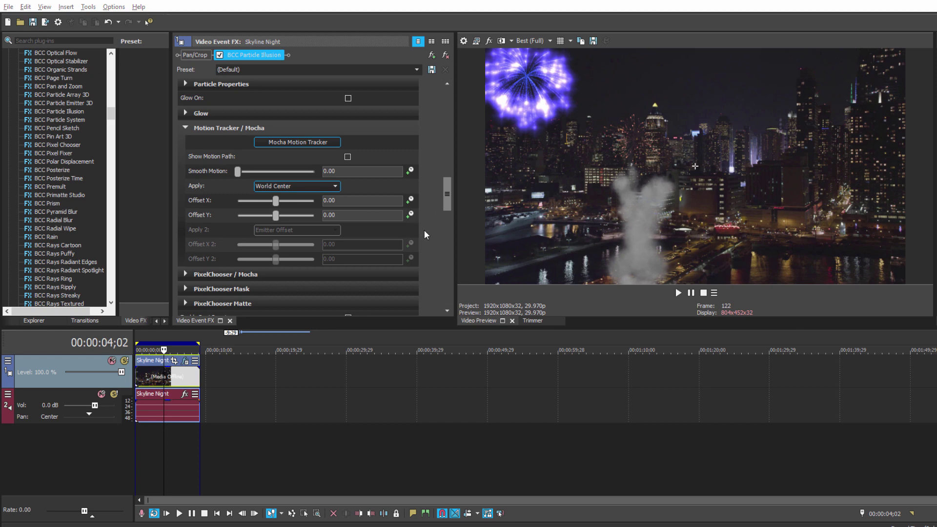
scroll(426, 210, up, 10)
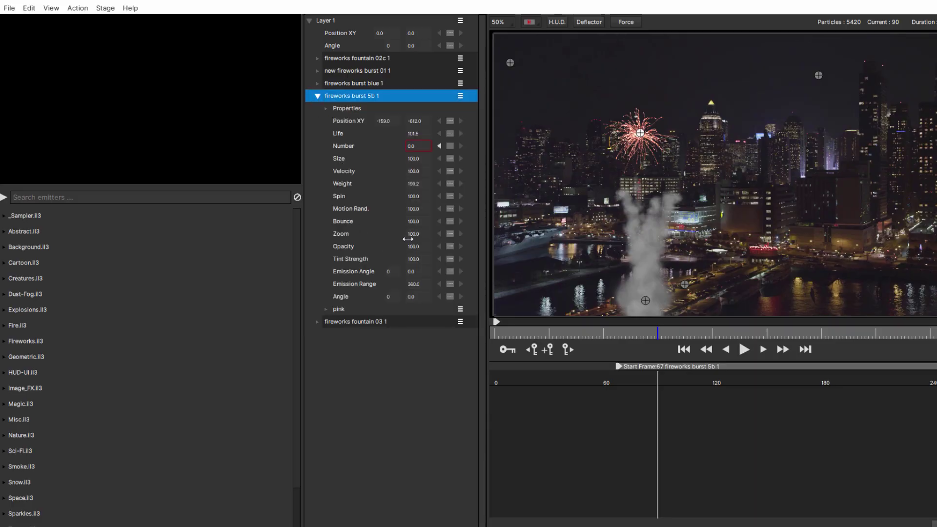
- Increase the Zoom of the fireworks burst 5b emitter to about 198 and play the result
drag(407, 240, 475, 236)
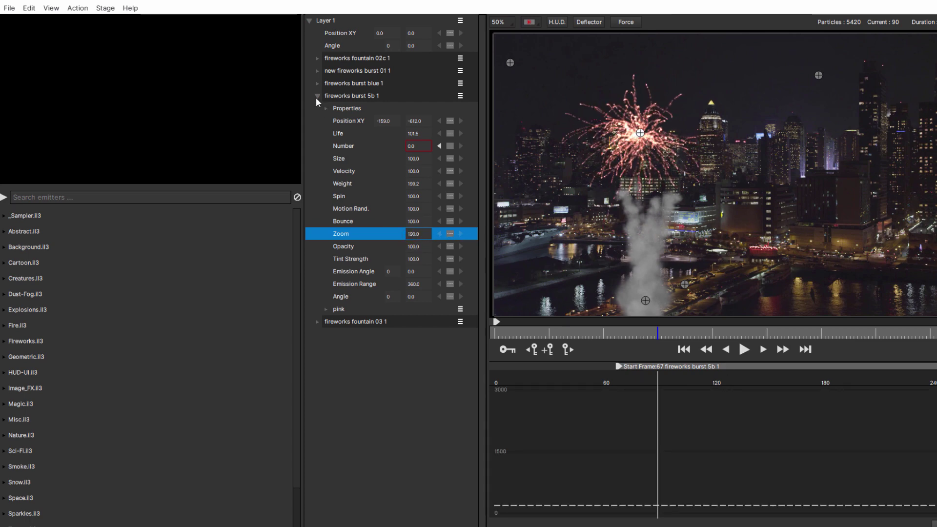
click(317, 96)
key(space)
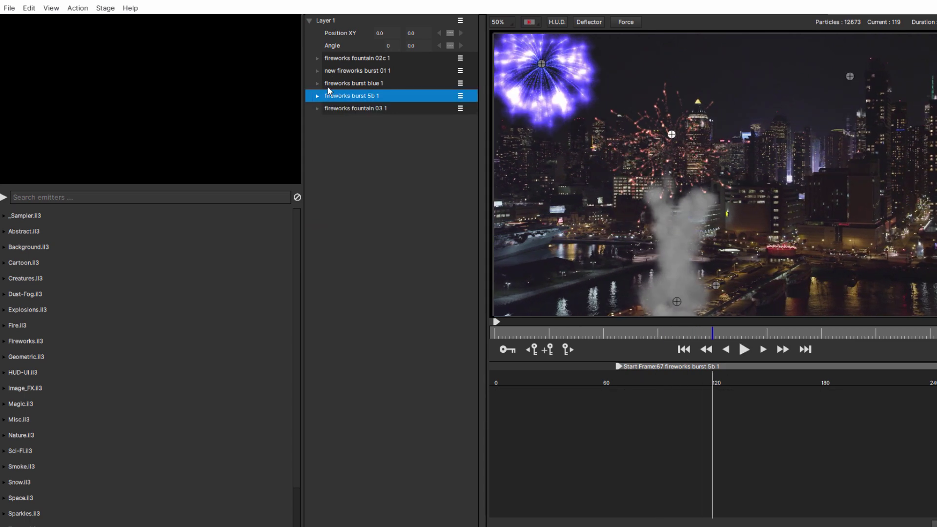
- Increase the Zoom of the fireworks burst blue emitter to about 239 and play the effect from near the beginning
click(327, 85)
click(317, 83)
drag(413, 222, 482, 219)
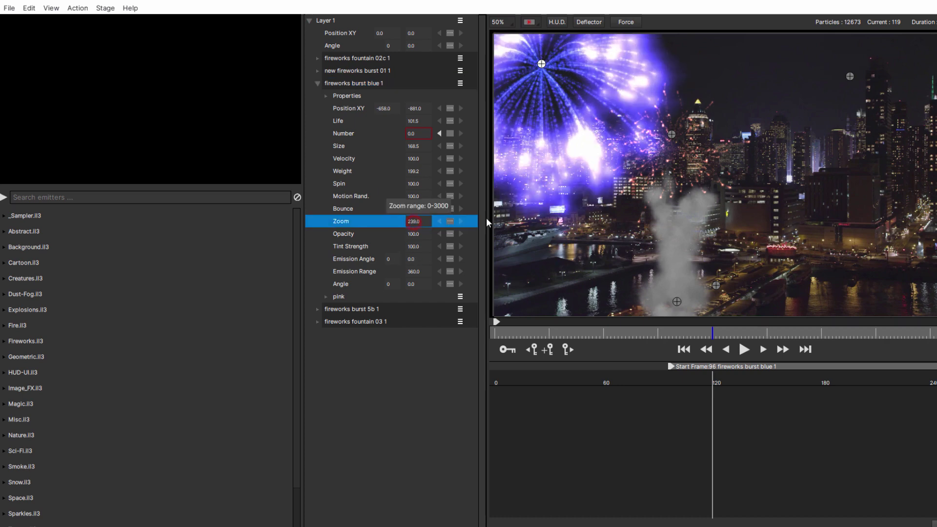
drag(559, 333, 522, 334)
key(space)
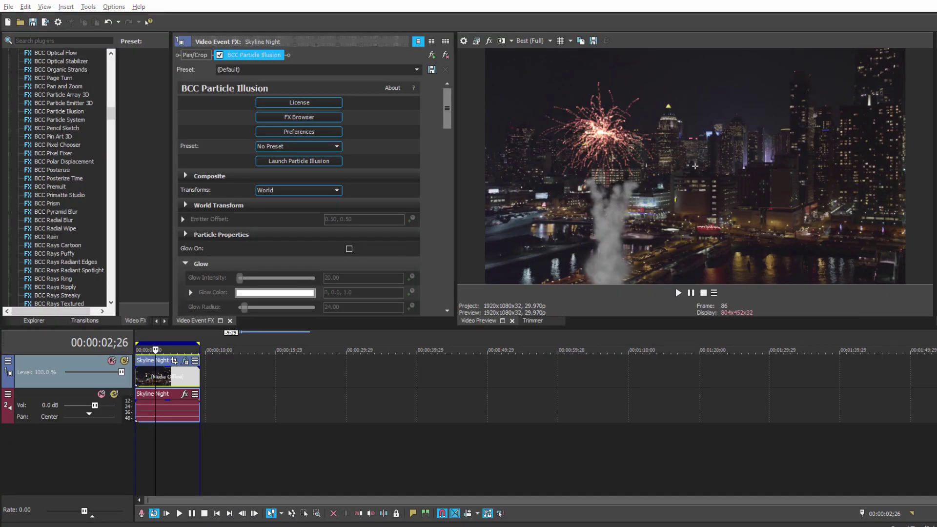
- Turn on Glow with Glow Intensity 34.01, Glow Radius 4.08 and Glow Threshold 12.93
click(349, 249)
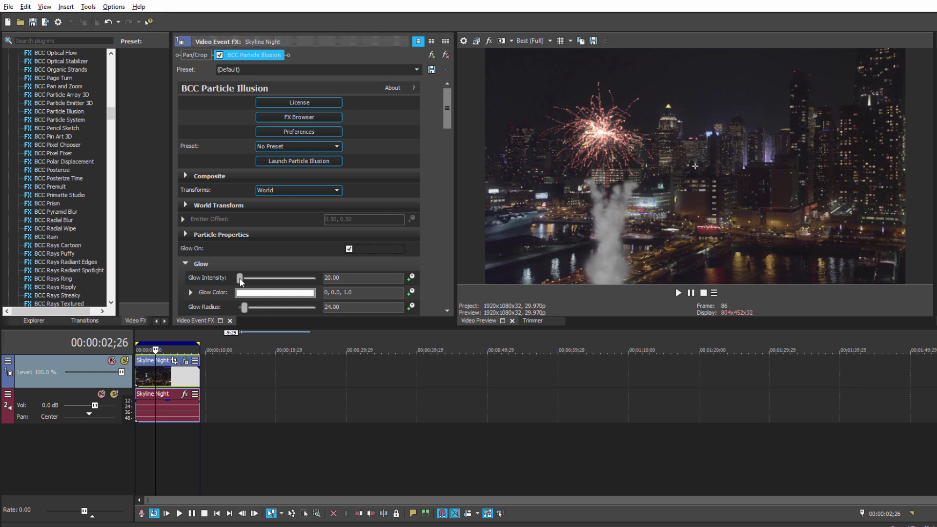
drag(243, 282, 241, 310)
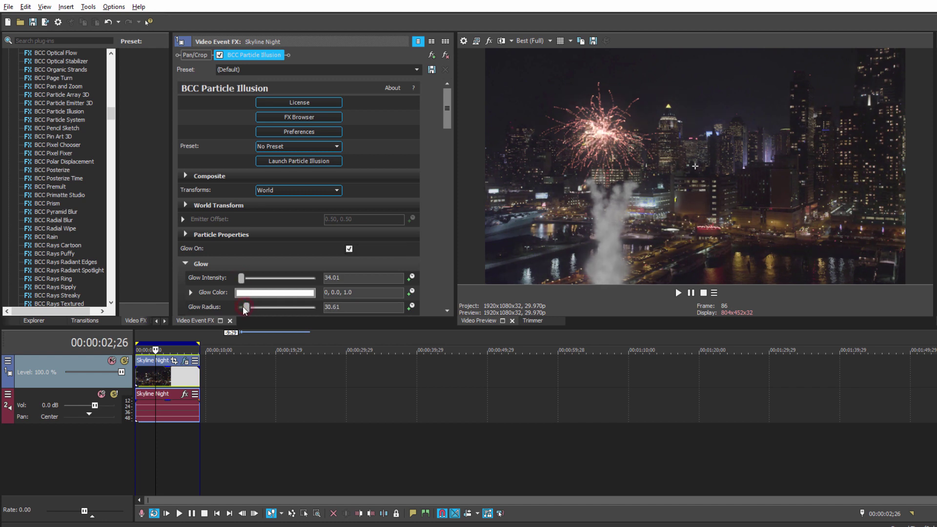
scroll(242, 279, down, 3)
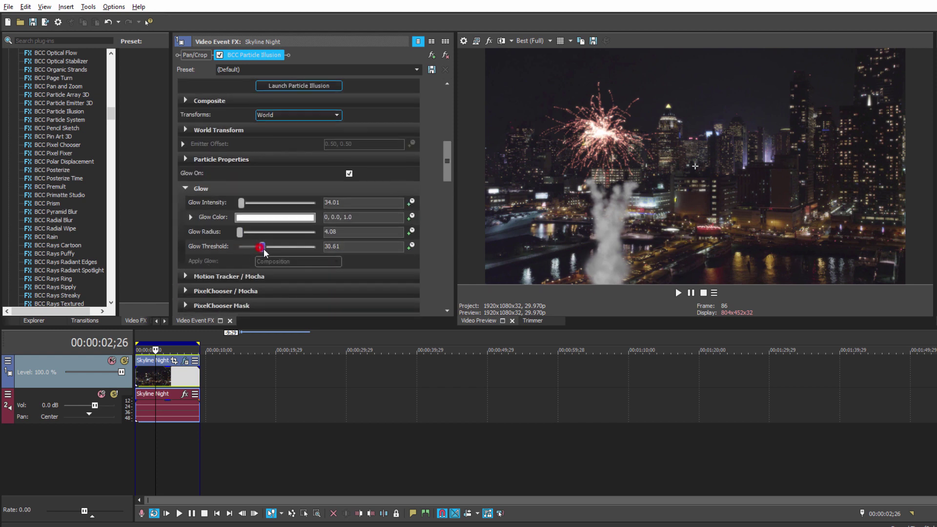
drag(259, 247, 248, 247)
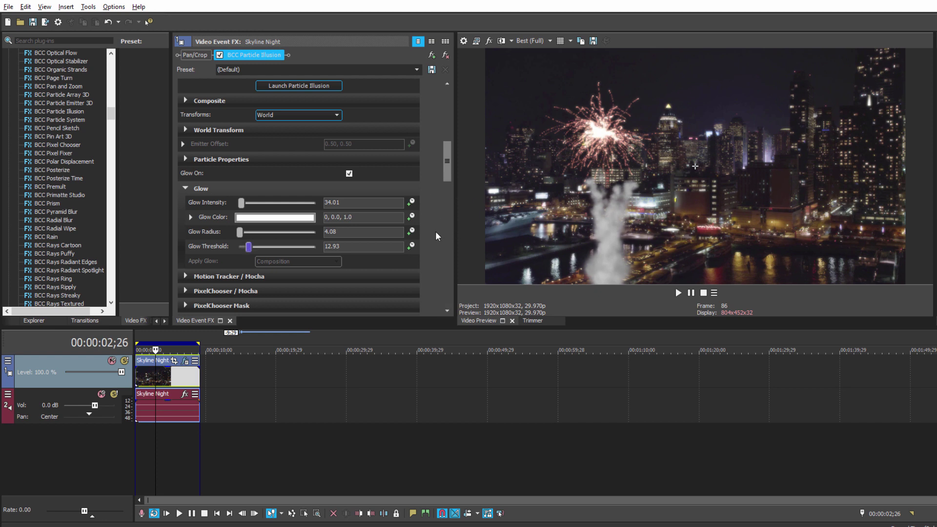
- Set the Composite Style to Alpha + Apply Mode and the Apply Mode to Normal
click(185, 101)
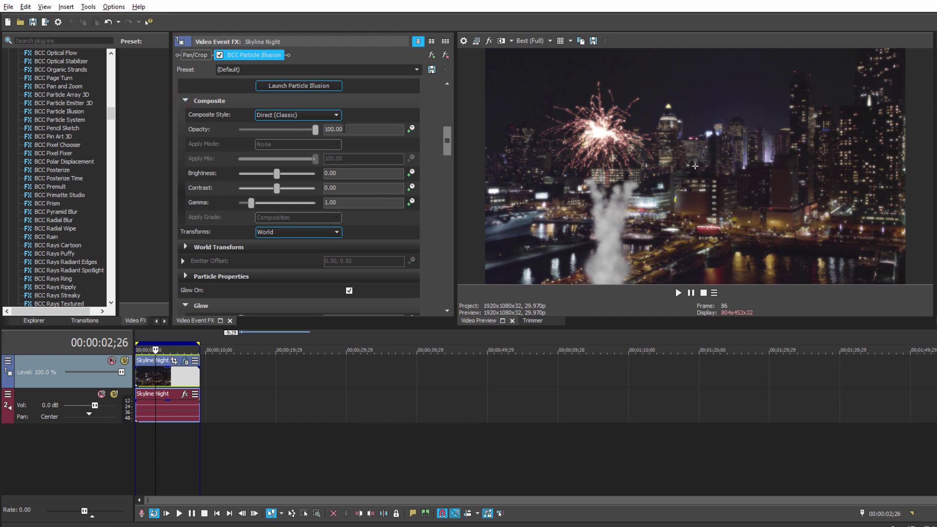
click(335, 115)
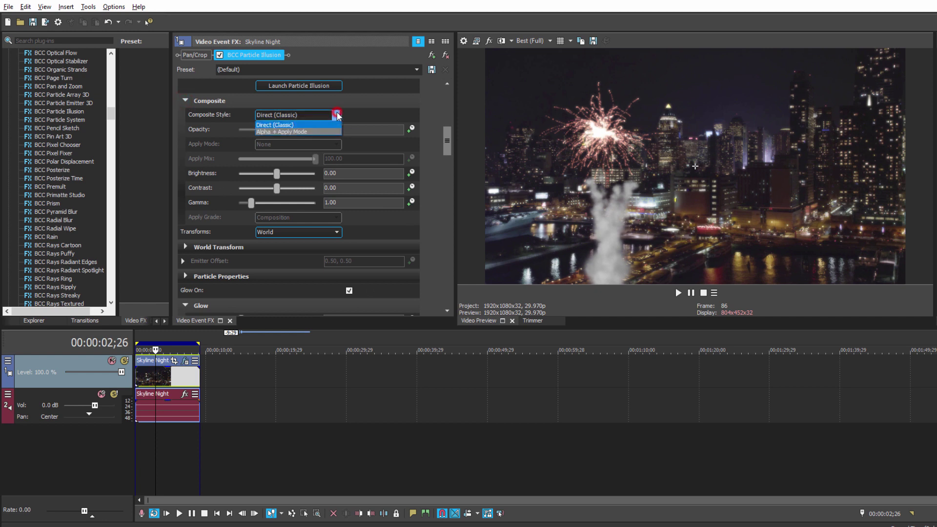
click(312, 134)
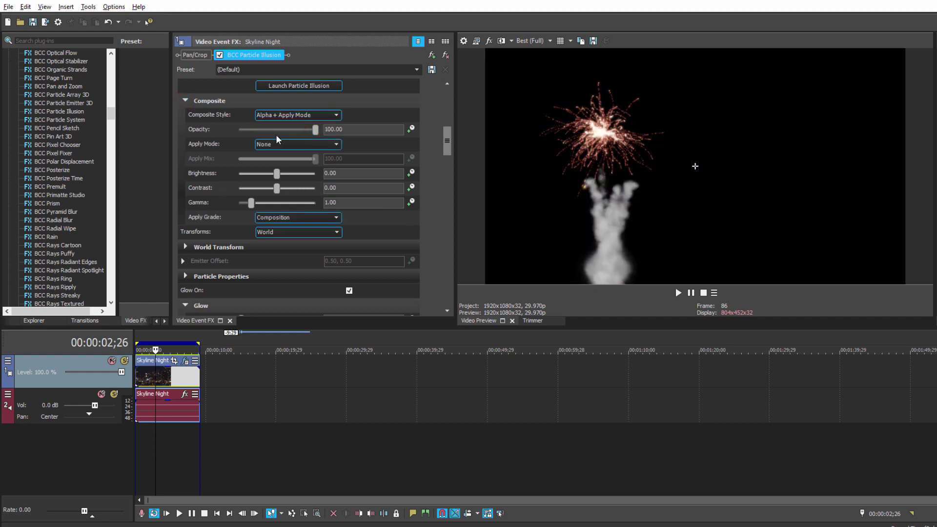
click(336, 144)
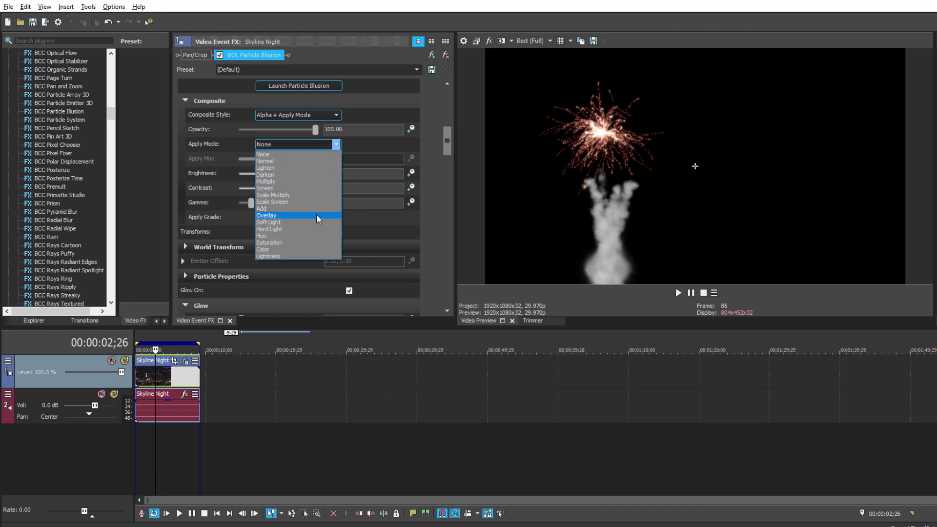
click(305, 160)
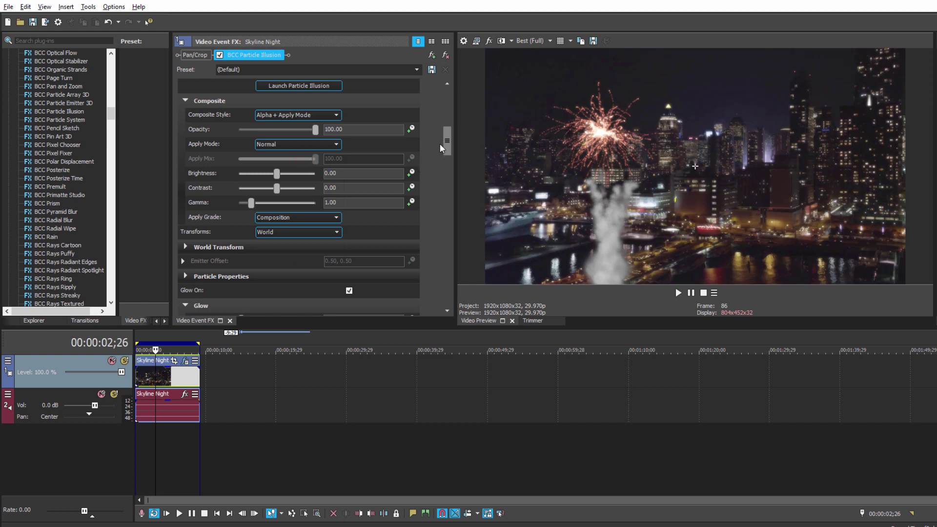
- Apply the glow to Particles Only and set Glow Intensity to 136.05, Glow Threshold to 37.41 and Glow Radius to 18.37
drag(447, 143, 446, 245)
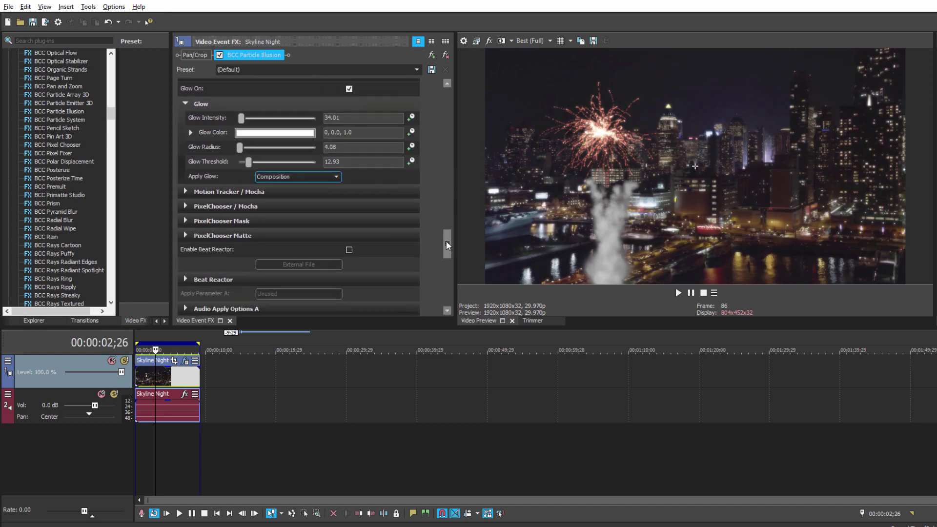
click(338, 176)
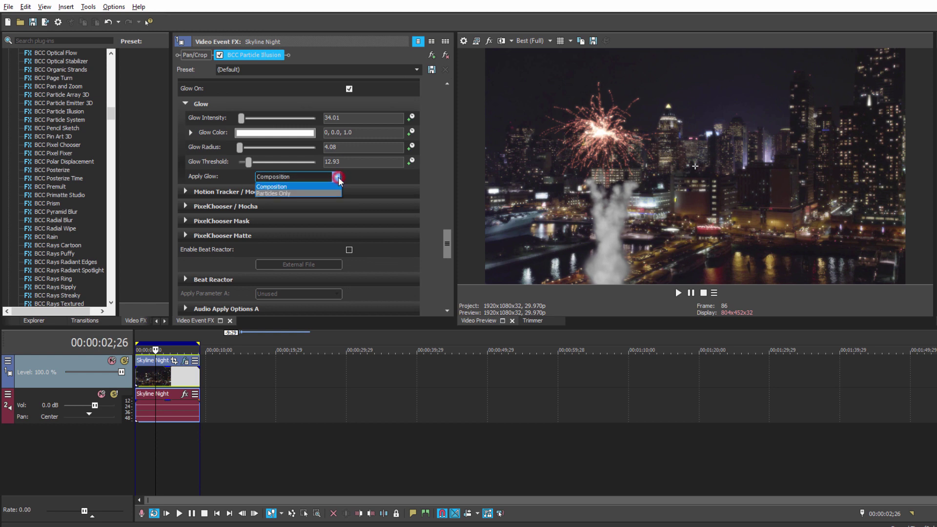
click(297, 193)
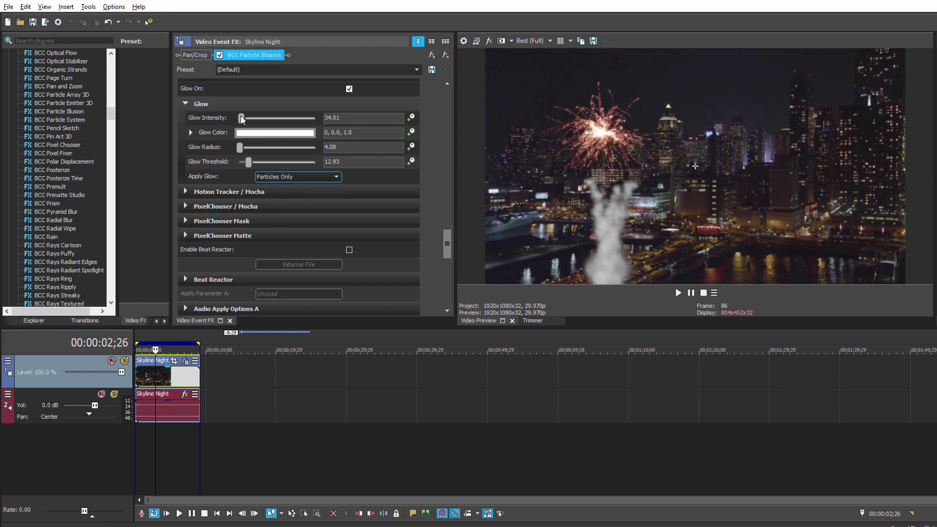
drag(241, 118, 250, 119)
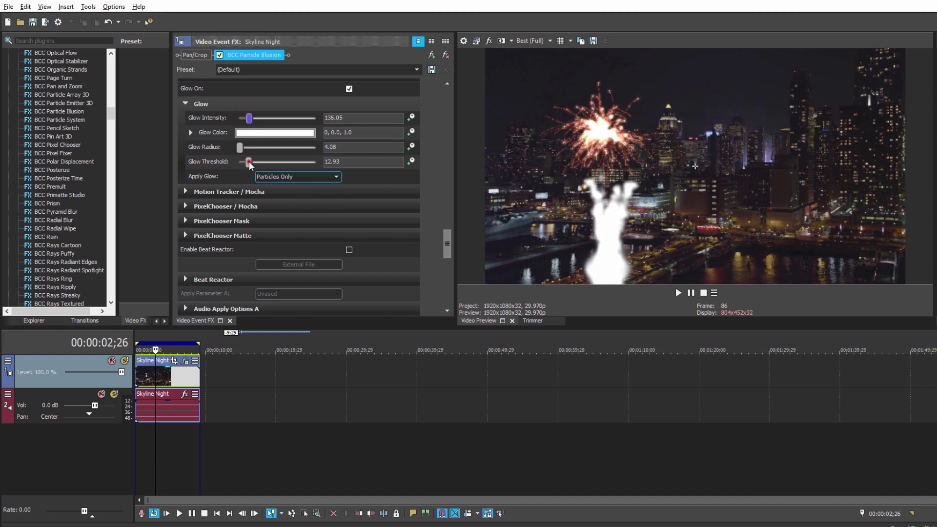
mouse_move(249, 163)
mouse_down()
mouse_move(269, 162)
mouse_move(244, 155)
mouse_up()
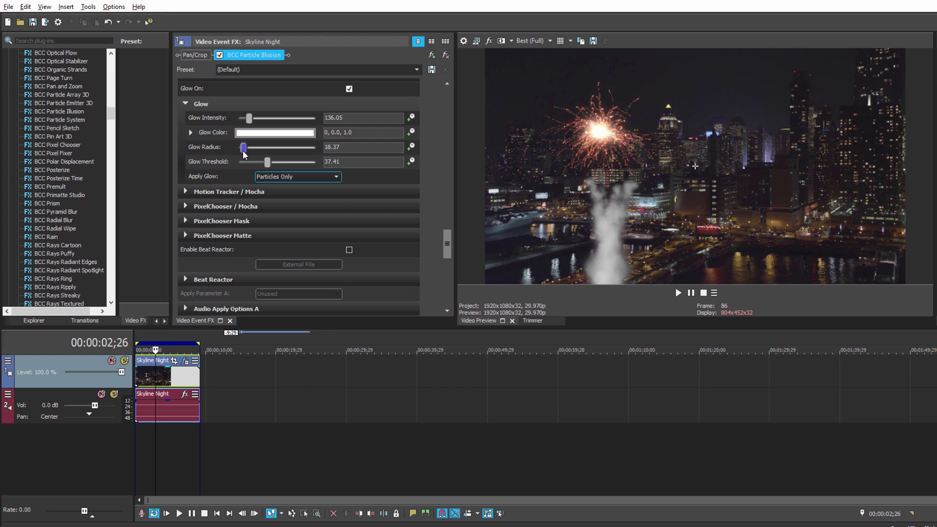